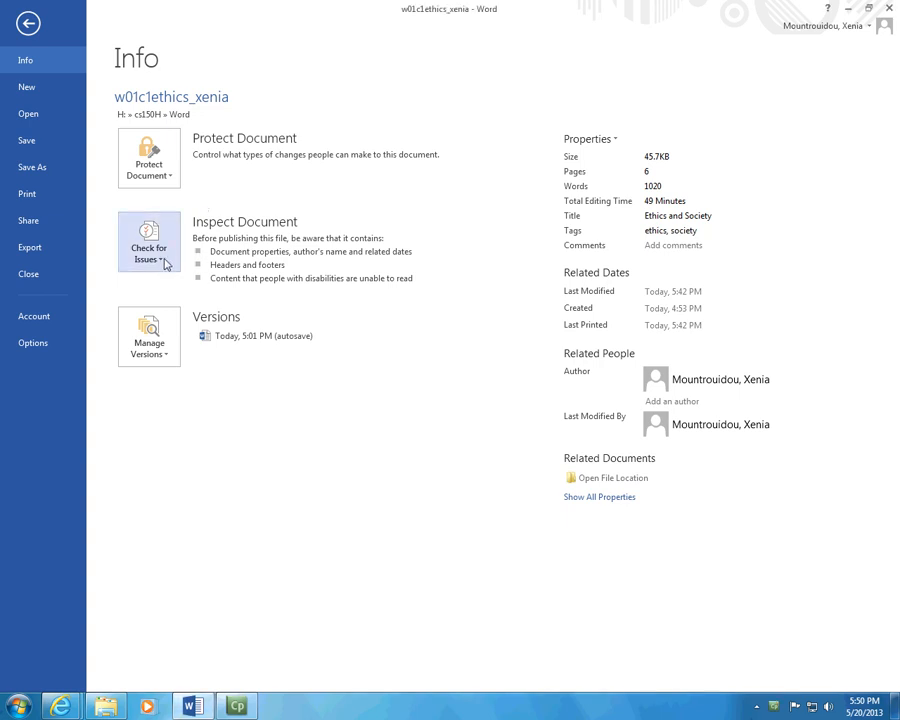
# Run the Compatibility Checker on the document, review the features unsupported by earlier Word versions, and close the report
pyautogui.click(169, 259)
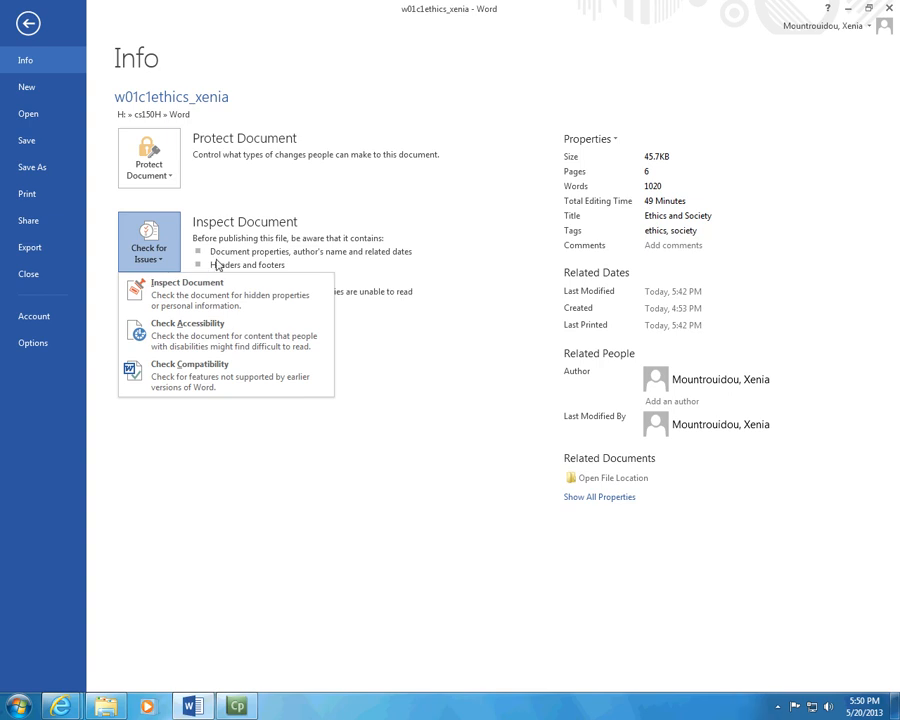
pyautogui.click(183, 381)
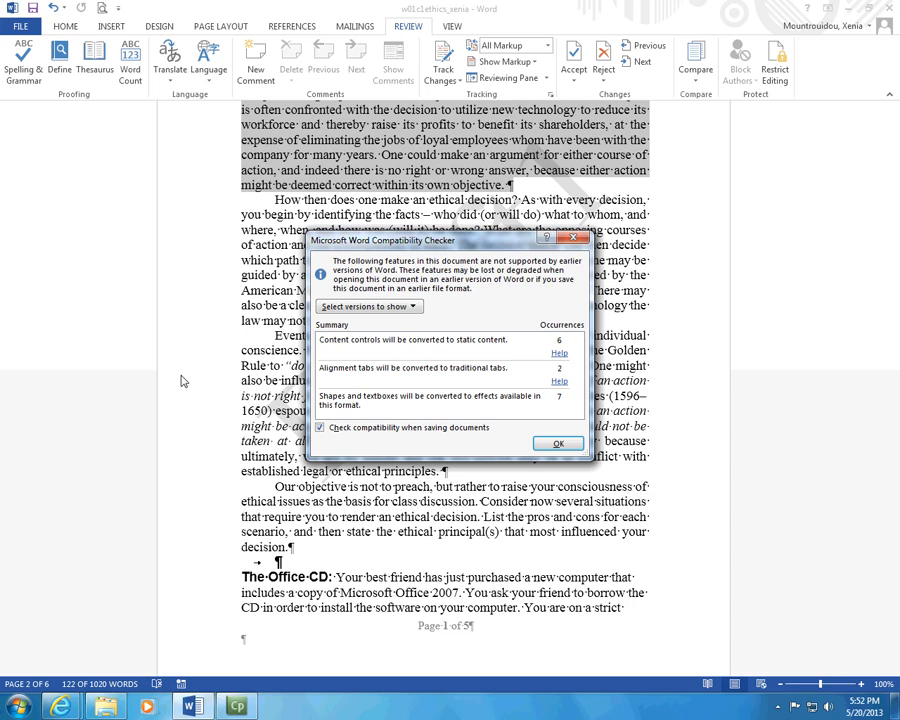
pyautogui.click(560, 445)
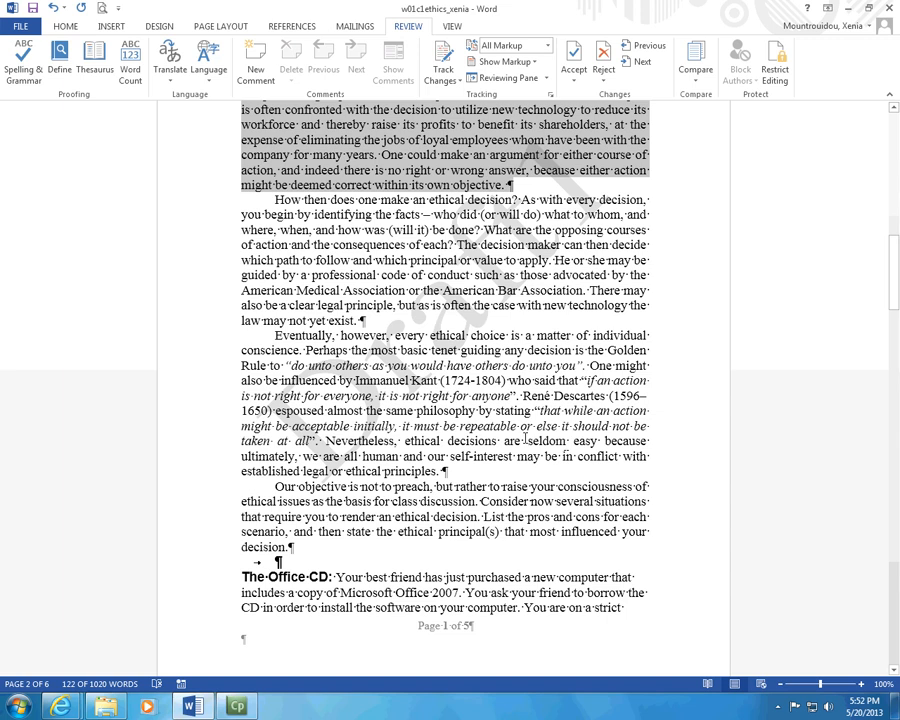
# Save the document and run the Document Inspector with all content checks enabled, reviewing the results without removing anything
pyautogui.click(16, 27)
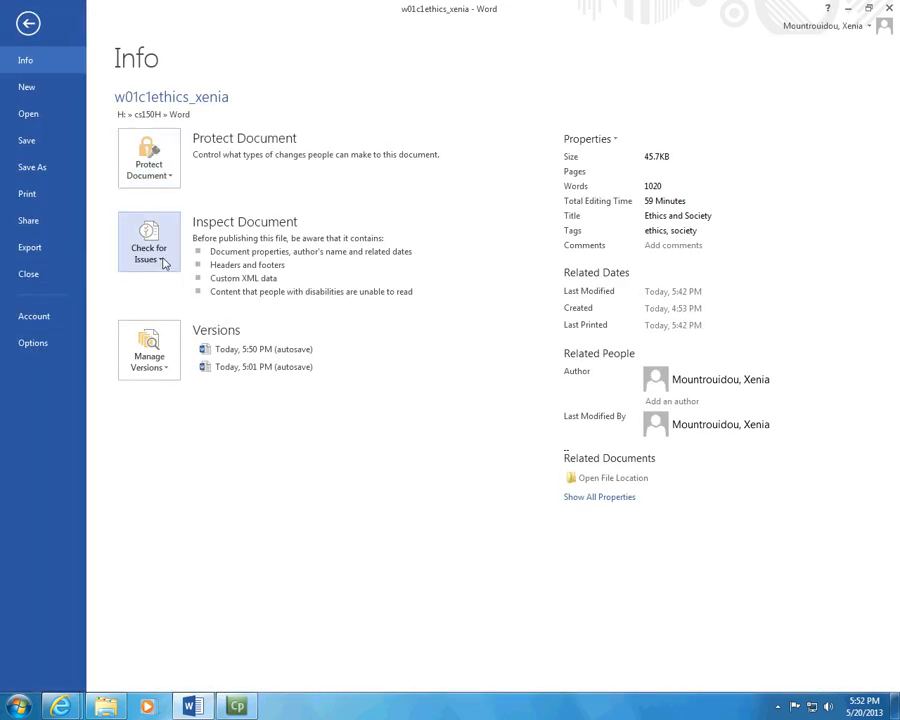
pyautogui.click(166, 261)
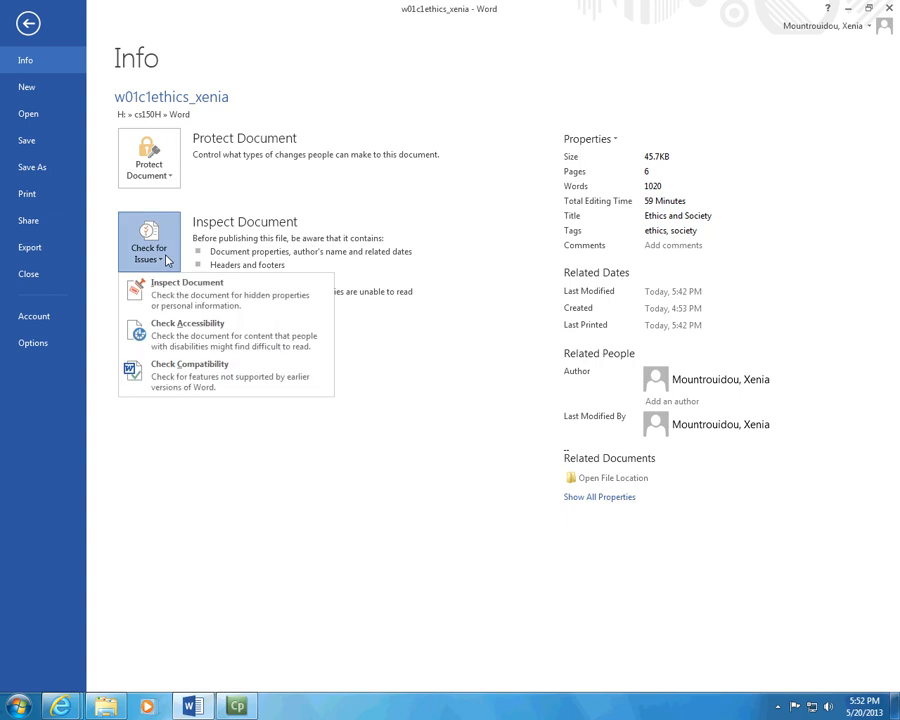
pyautogui.click(172, 310)
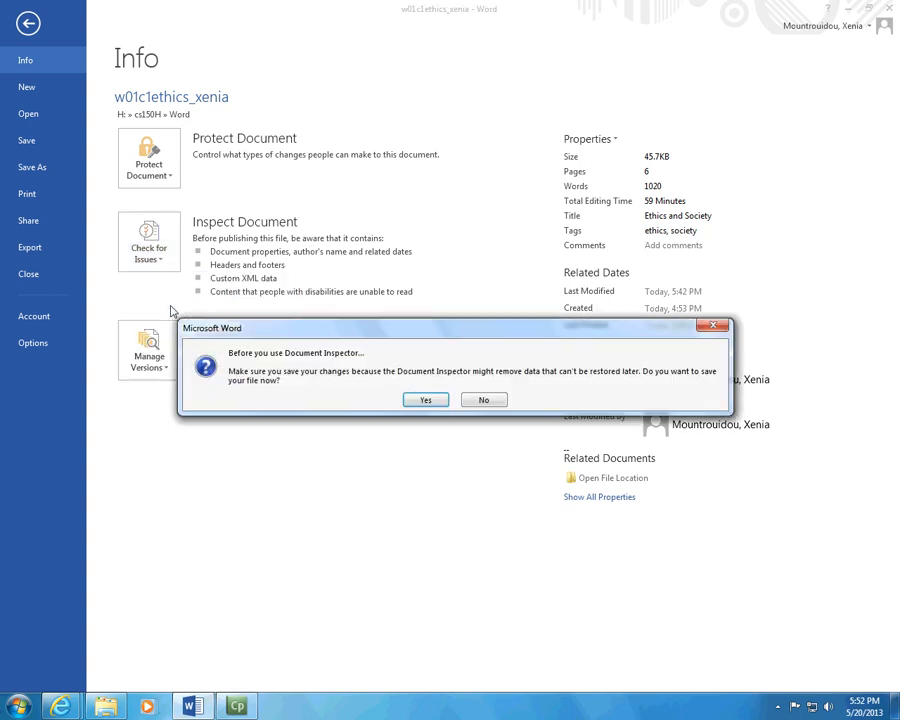
pyautogui.click(426, 401)
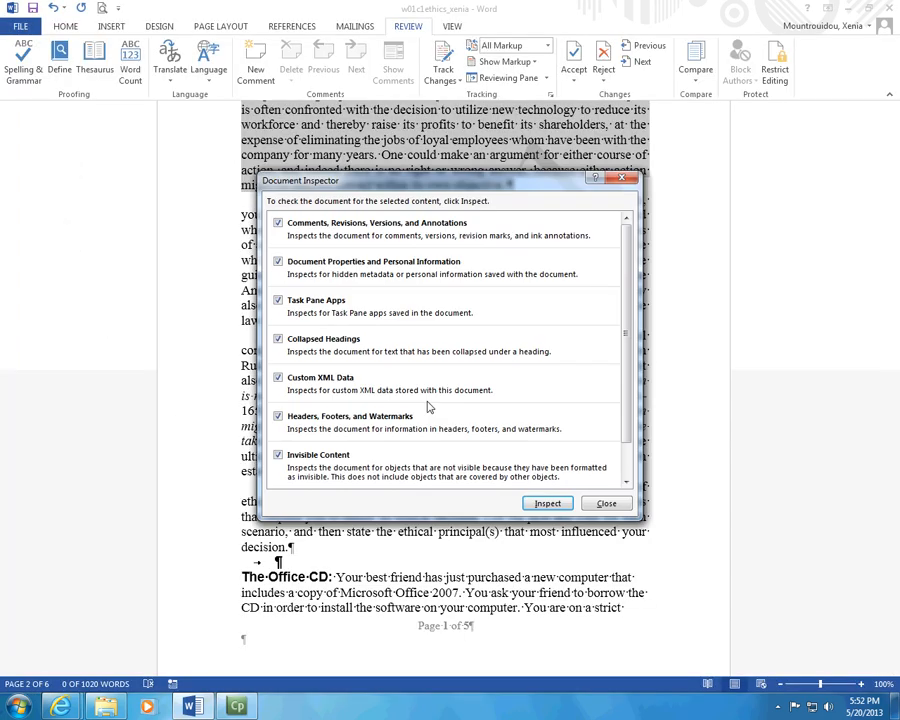
pyautogui.click(553, 505)
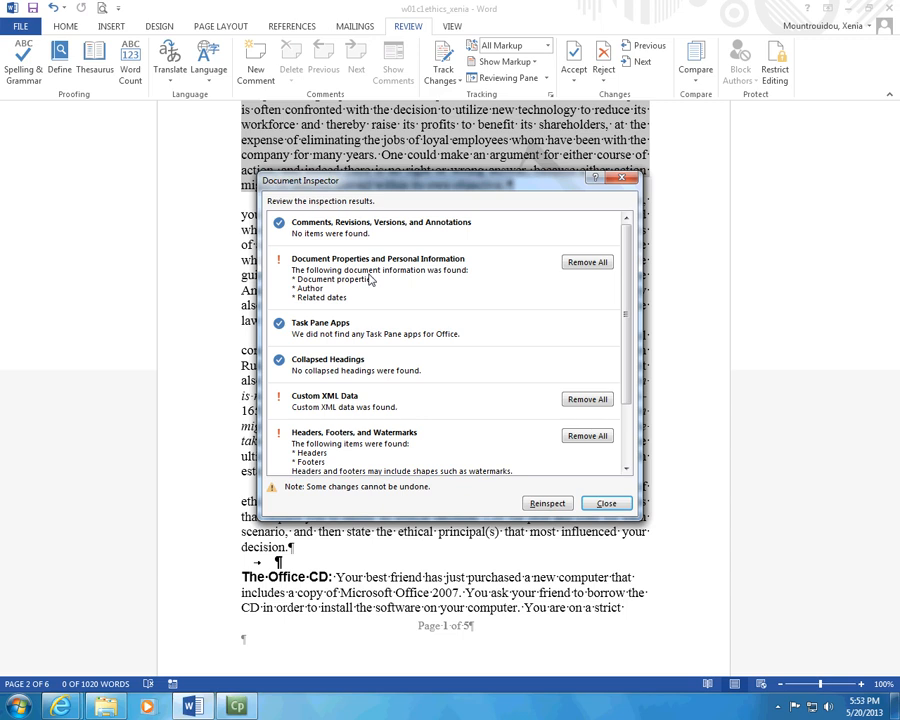
pyautogui.scroll(-3, 640, 466)
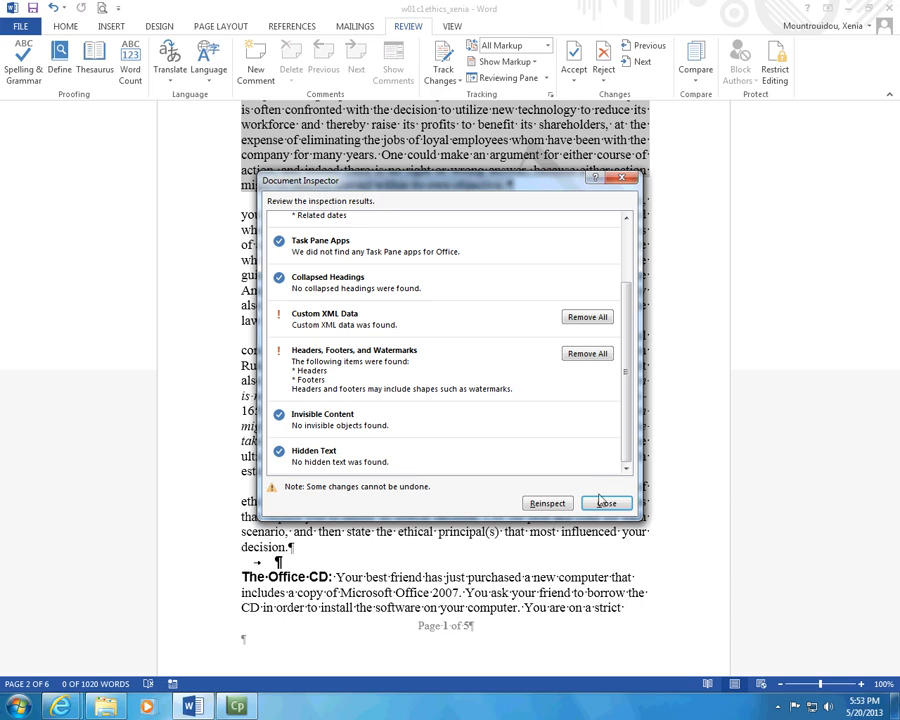
pyautogui.click(604, 502)
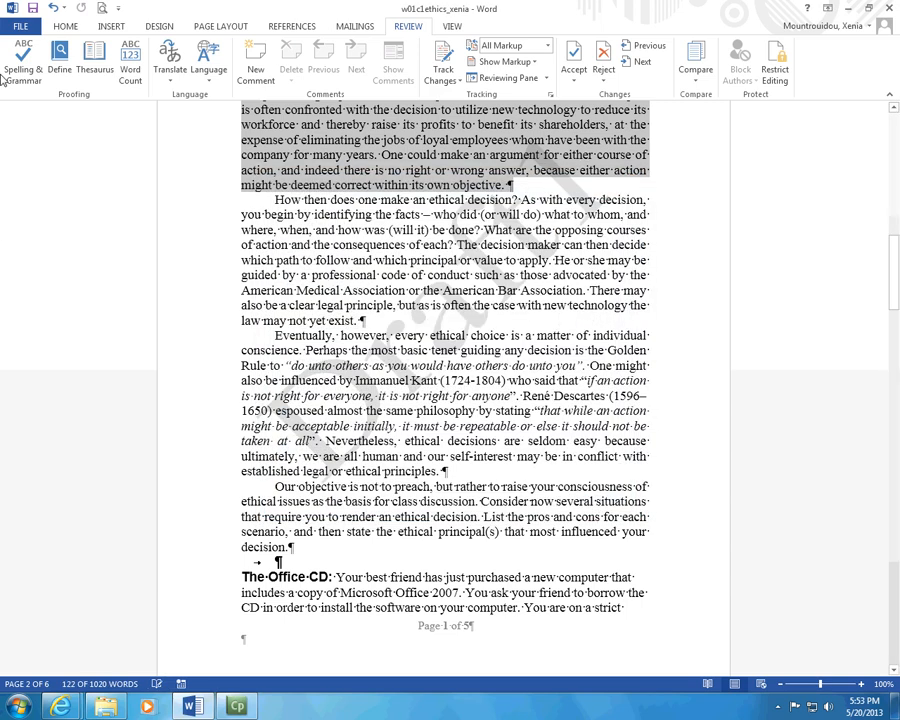
# Examine Word's document saving options, including the AutoRecover interval, the AutoRecover file location and the default save location
pyautogui.click(20, 26)
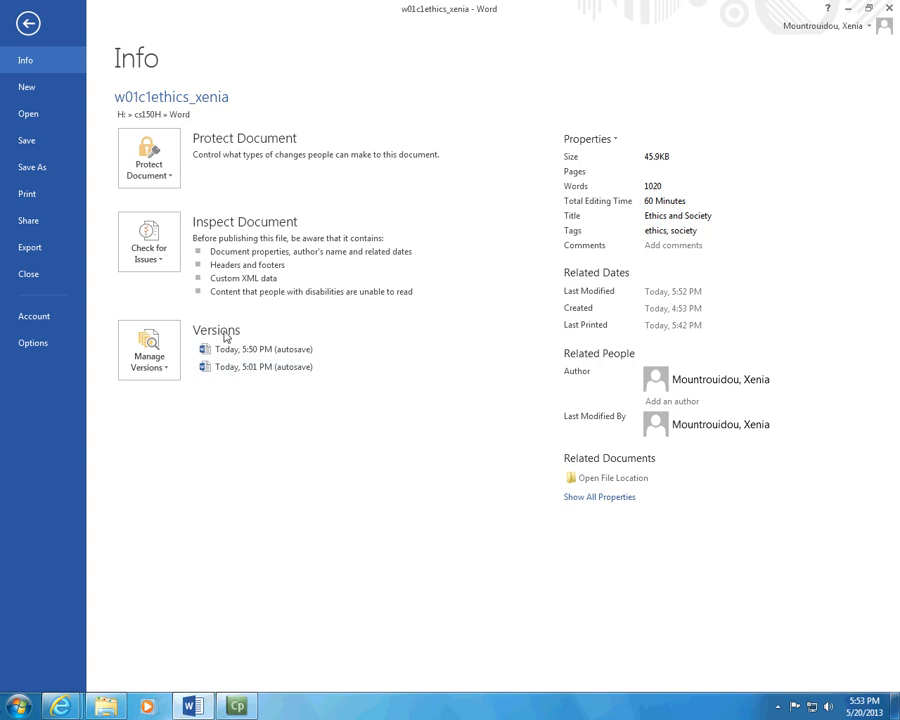
pyautogui.click(36, 342)
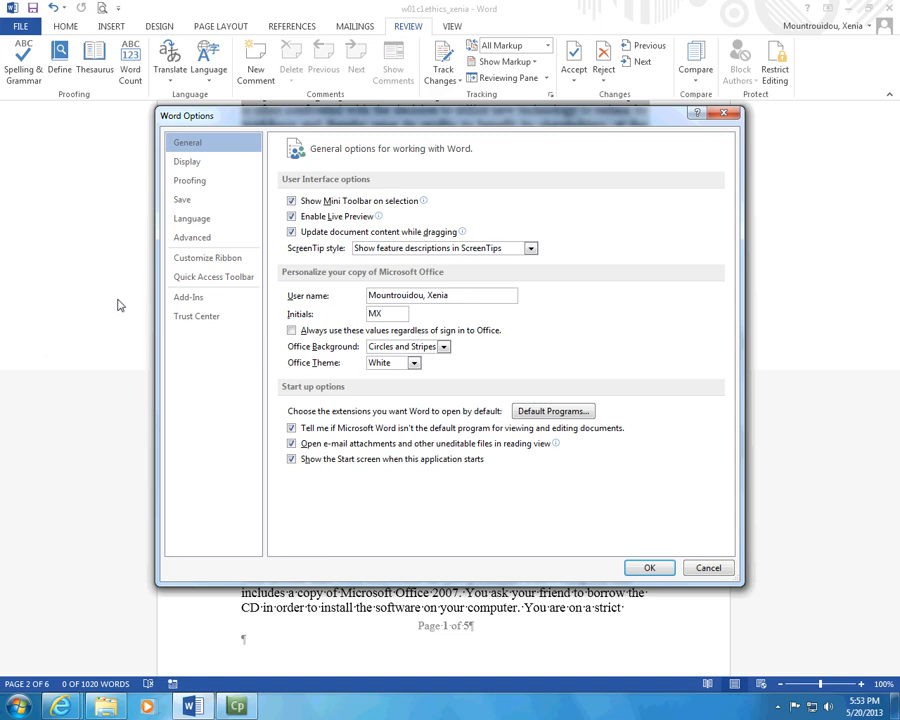
pyautogui.click(190, 240)
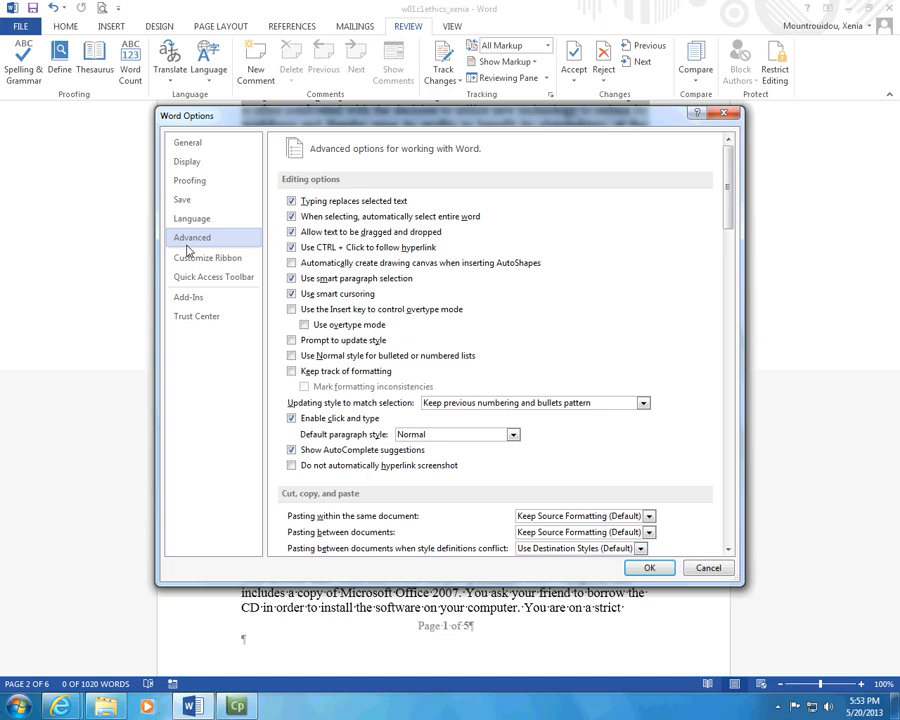
pyautogui.click(182, 203)
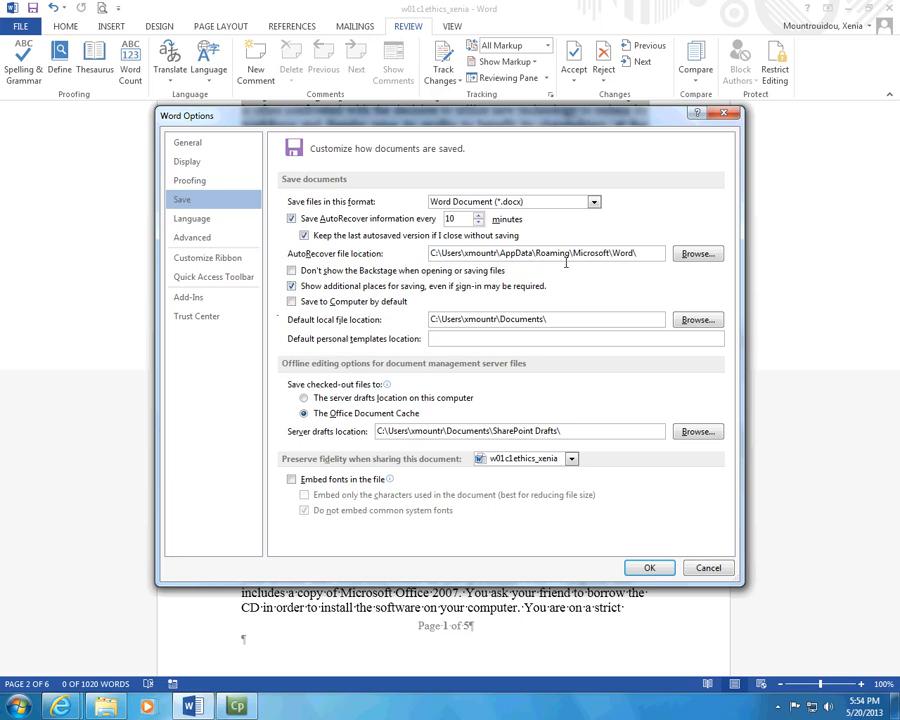
pyautogui.click(653, 254)
pyautogui.hotkey('shift', 'Home')
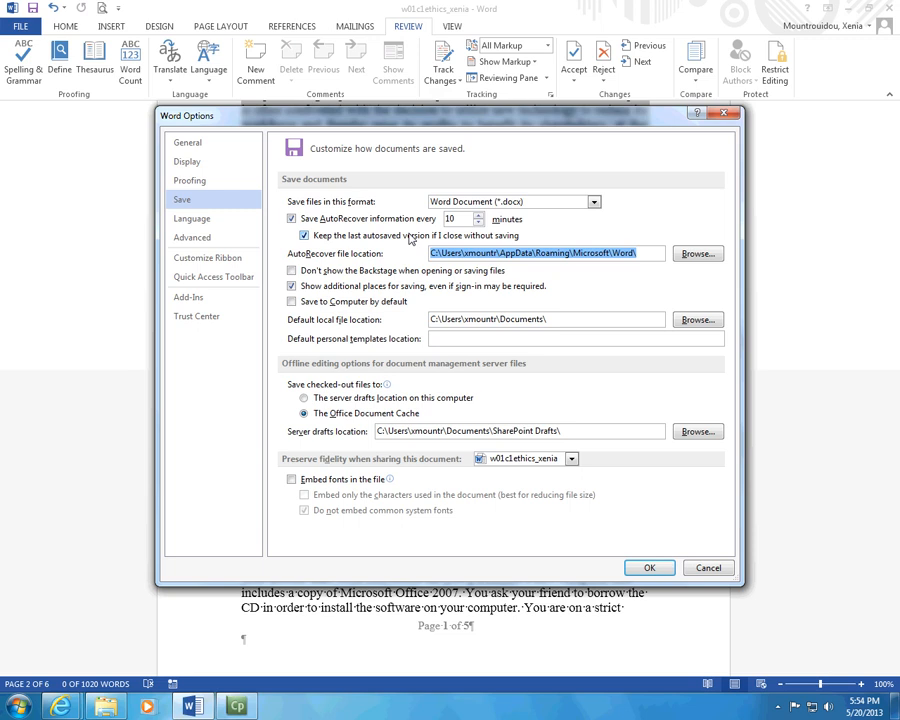
pyautogui.click(304, 236)
pyautogui.click(645, 253)
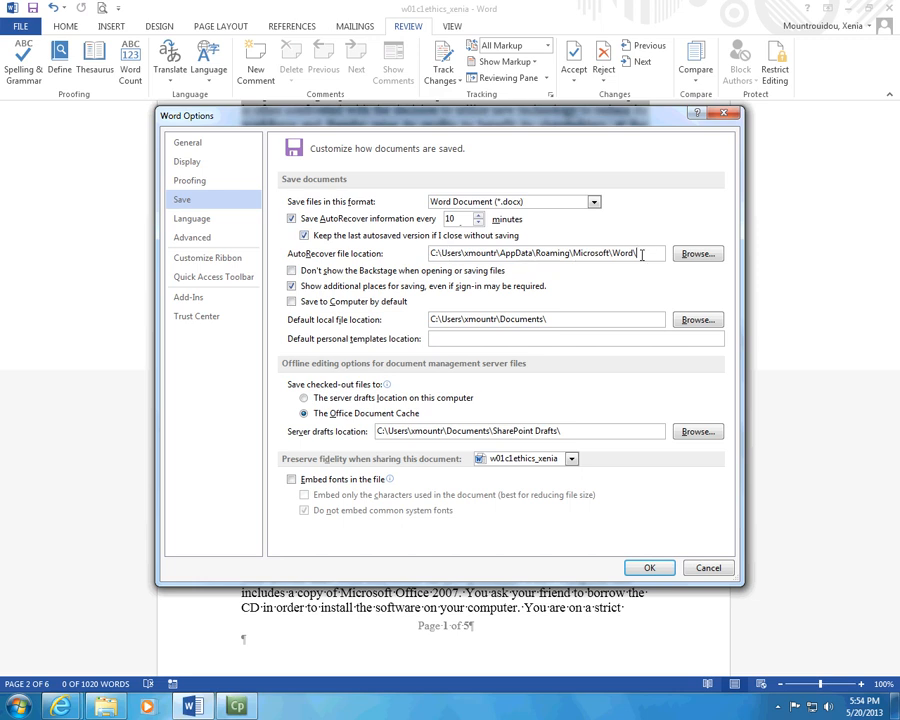
pyautogui.moveTo(638, 253); pyautogui.dragTo(370, 250)
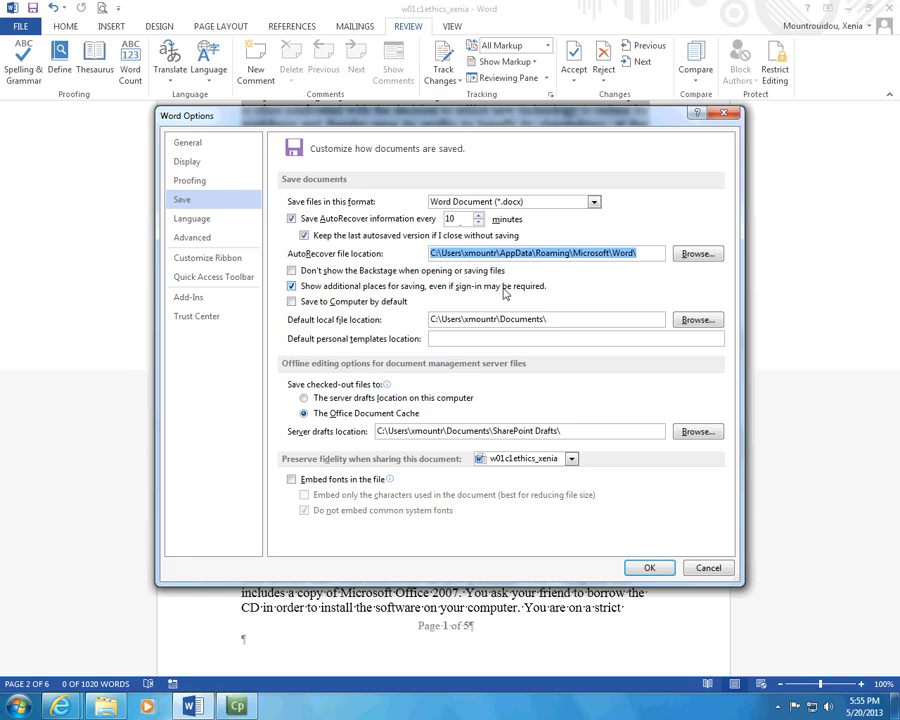
pyautogui.click(294, 304)
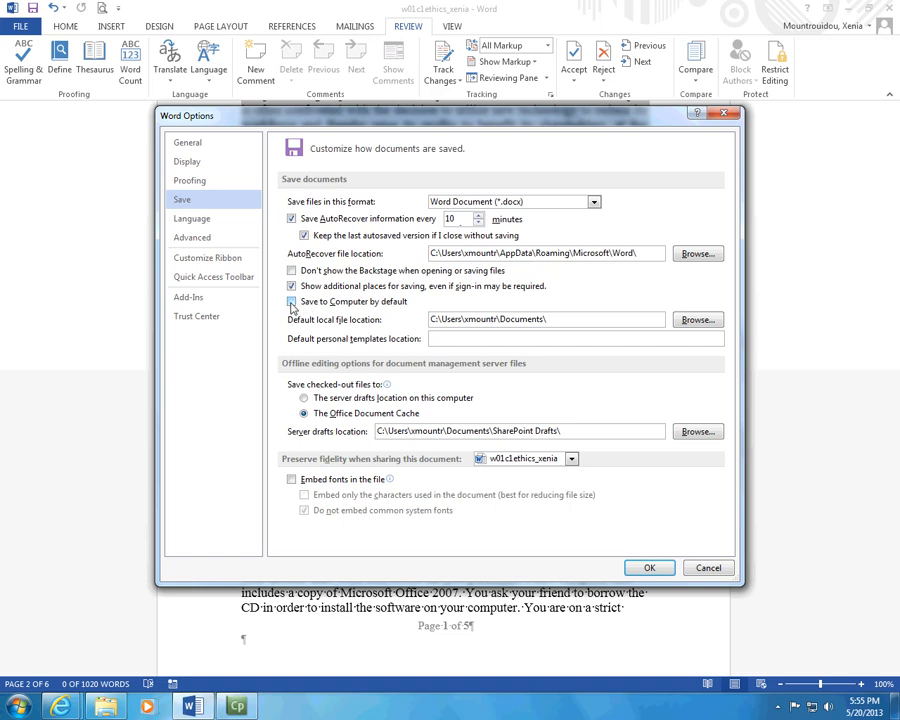
# Look through the advanced Word options down to the Save section with its backup copy setting, and cancel the options
pyautogui.click(222, 240)
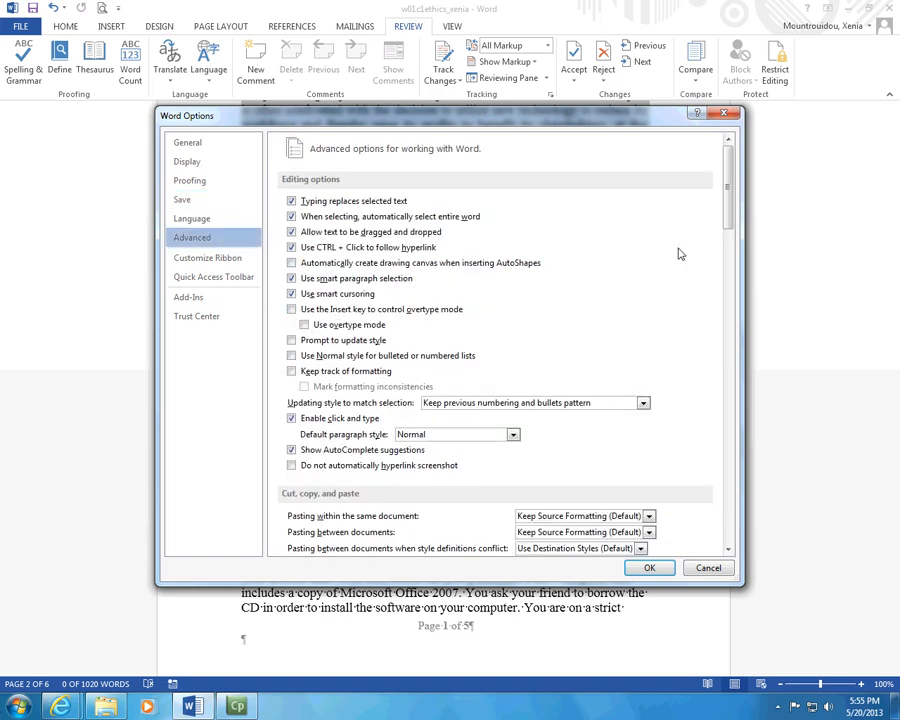
pyautogui.moveTo(731, 205); pyautogui.dragTo(660, 465)
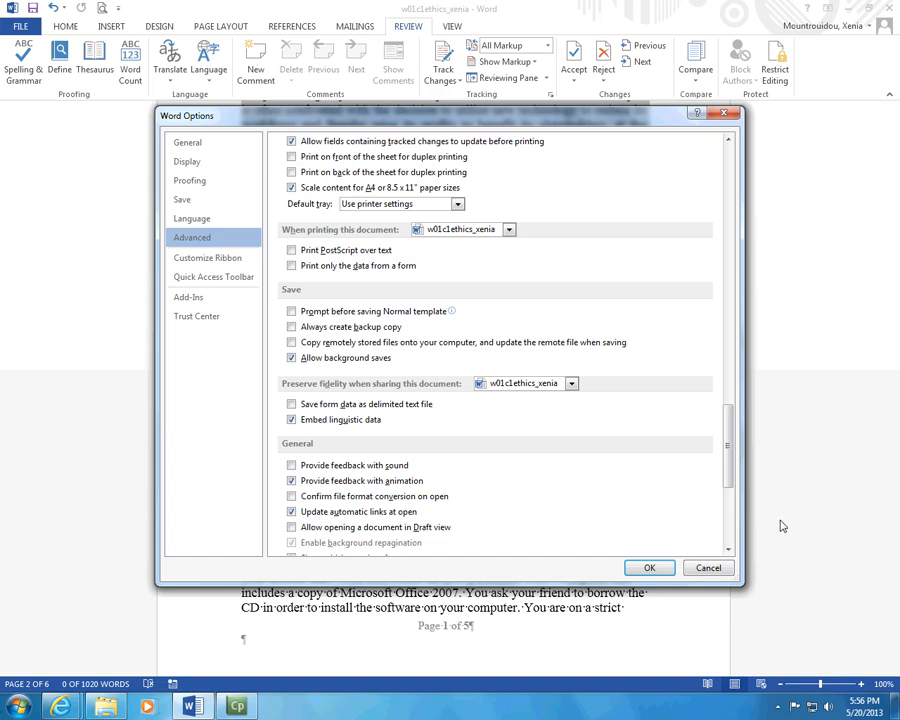
pyautogui.click(710, 568)
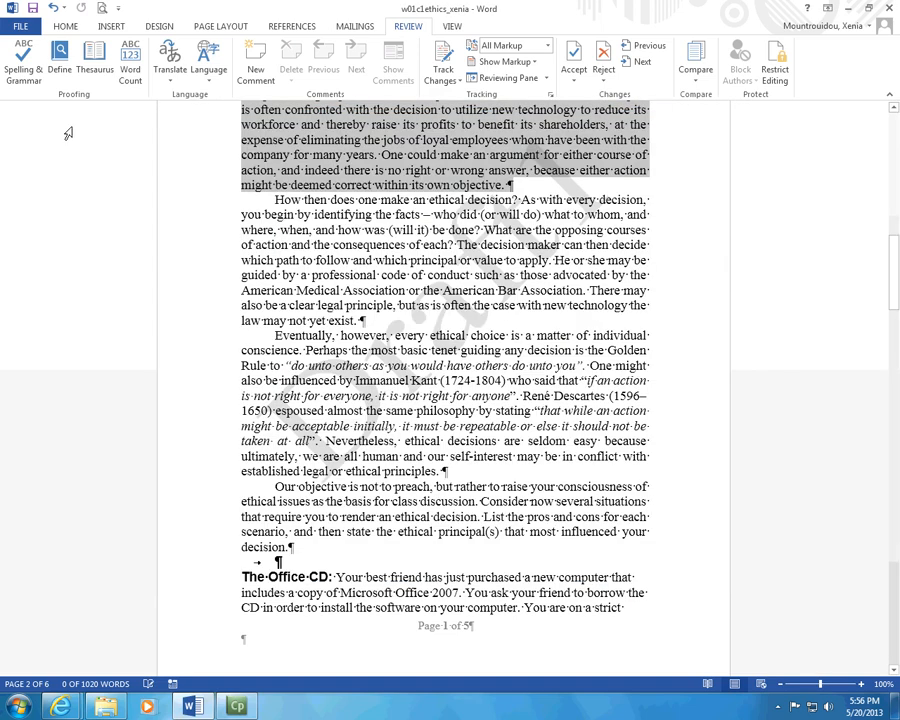
# Review the available print settings for page range, one- or two-sided printing, collation and page orientation, keeping the current choices
pyautogui.click(18, 27)
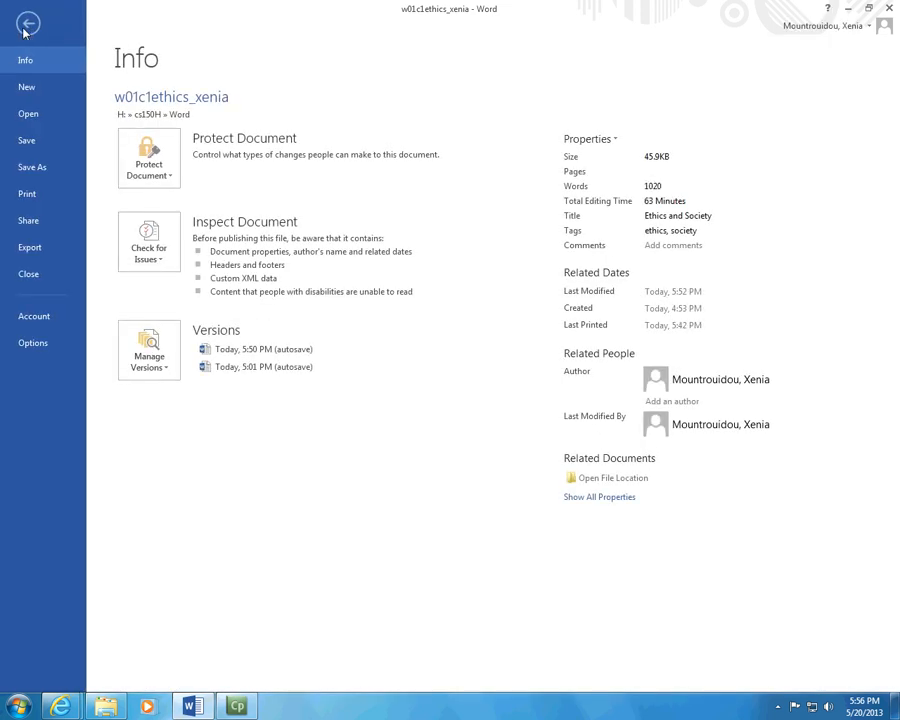
pyautogui.click(48, 196)
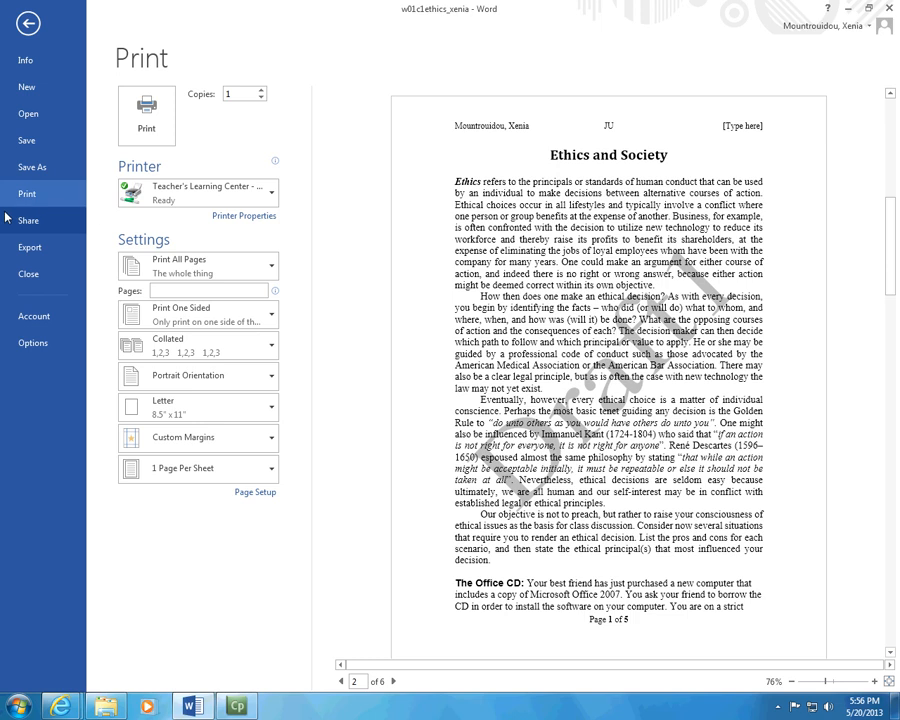
pyautogui.click(258, 264)
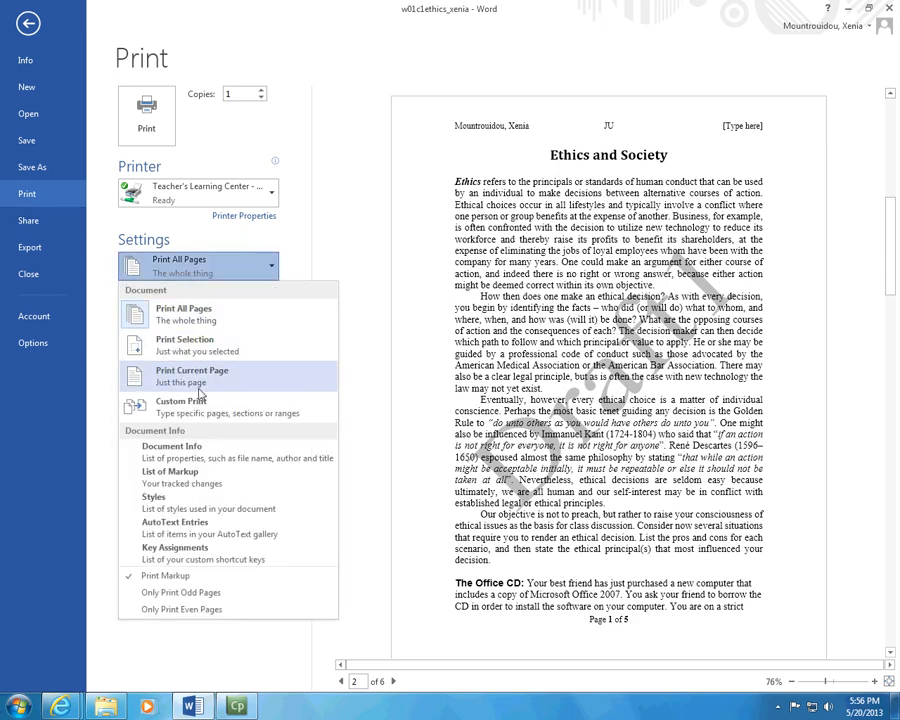
pyautogui.click(337, 259)
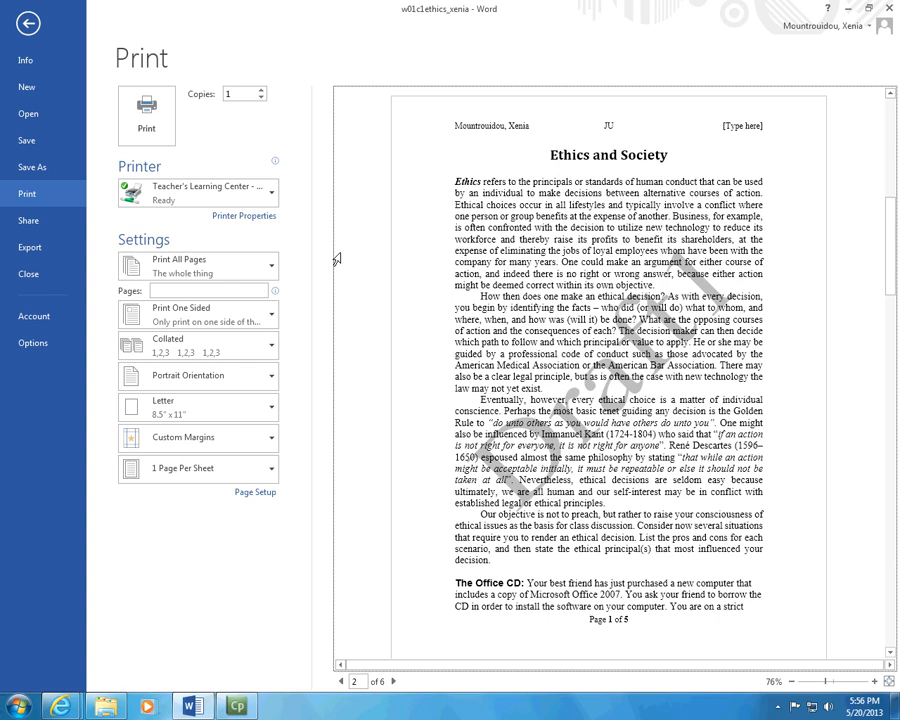
pyautogui.click(266, 316)
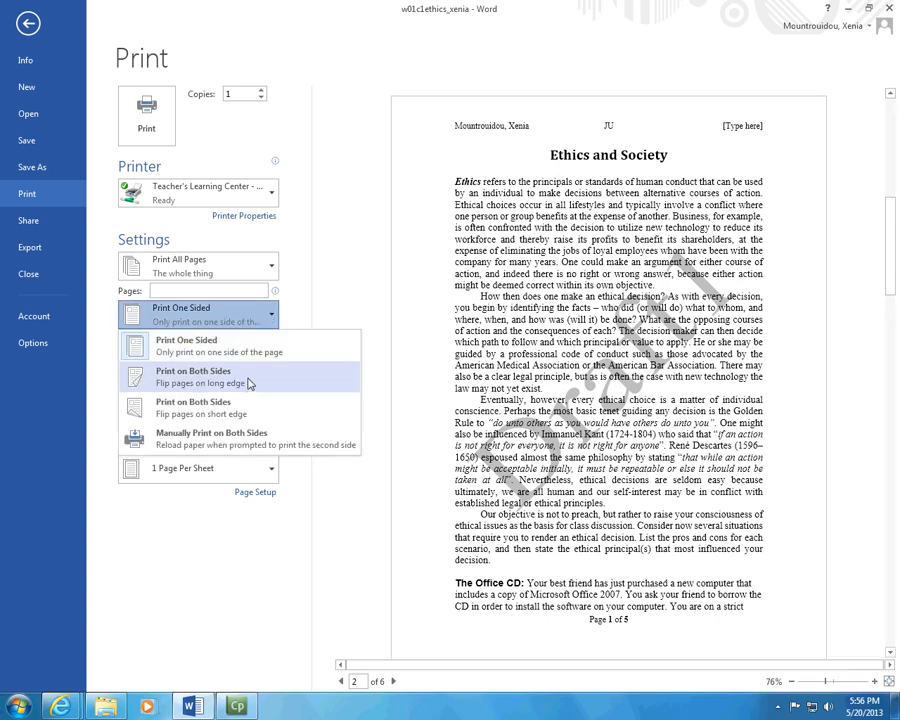
pyautogui.click(304, 306)
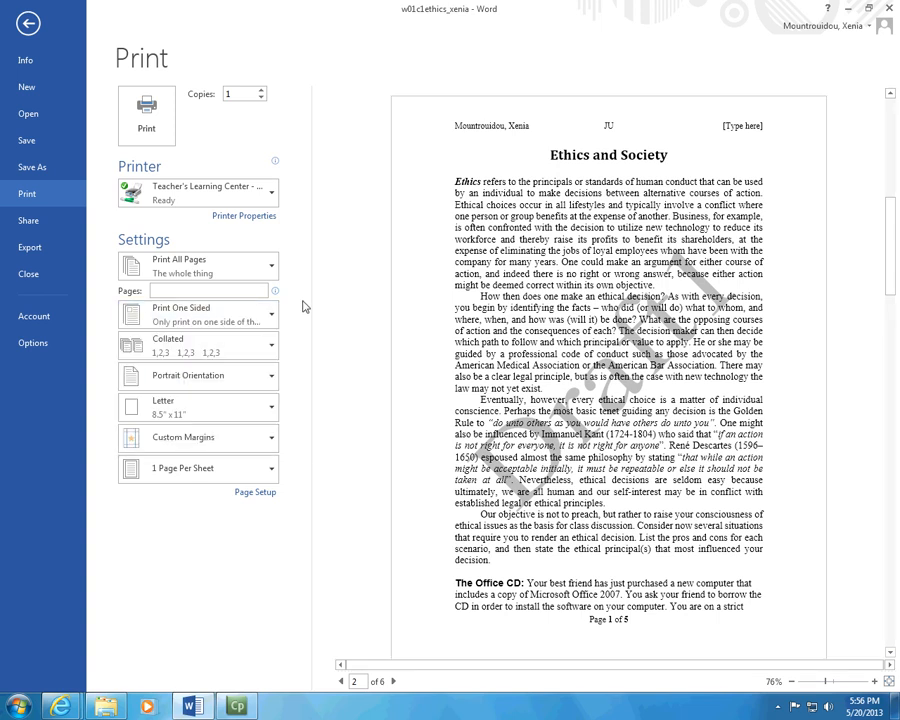
pyautogui.click(248, 356)
pyautogui.click(249, 357)
pyautogui.click(249, 376)
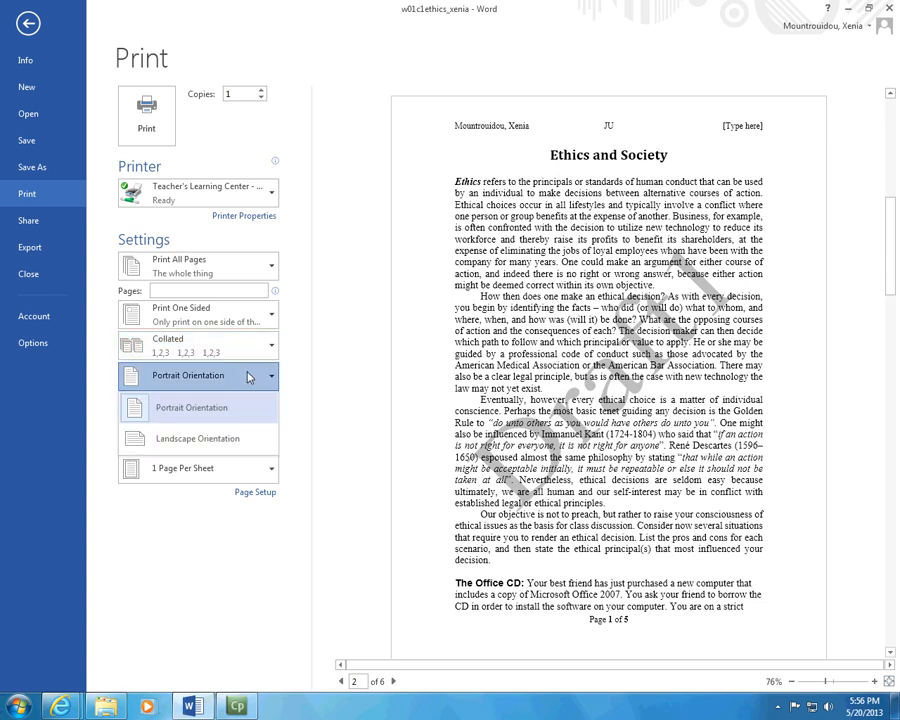
pyautogui.click(249, 376)
# Try the Narrow margins preset for the printout, and settle on the Normal preset with 1" margins
pyautogui.click(246, 441)
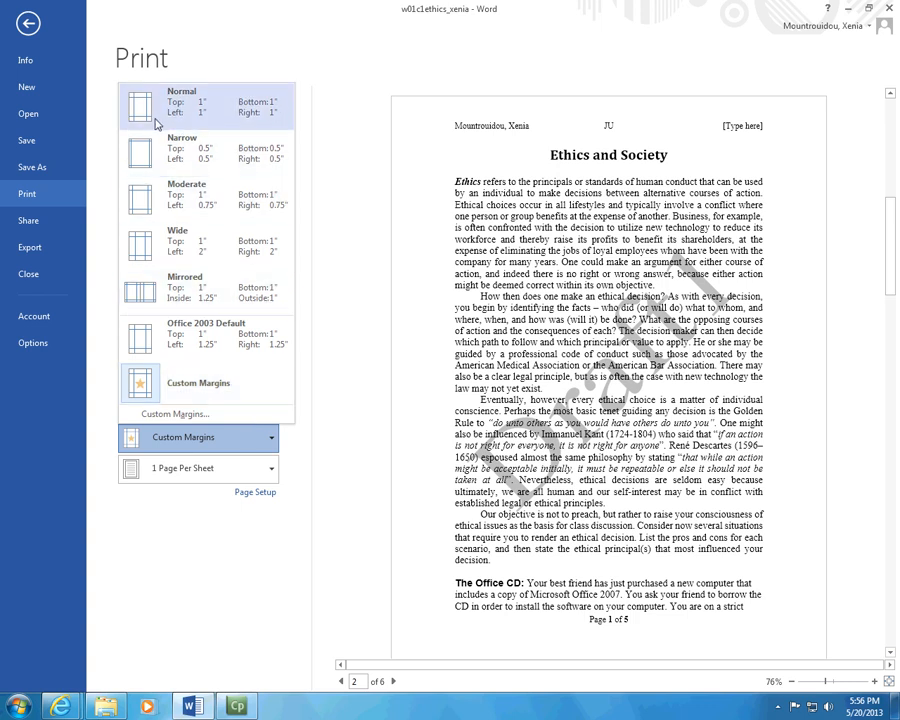
pyautogui.click(147, 152)
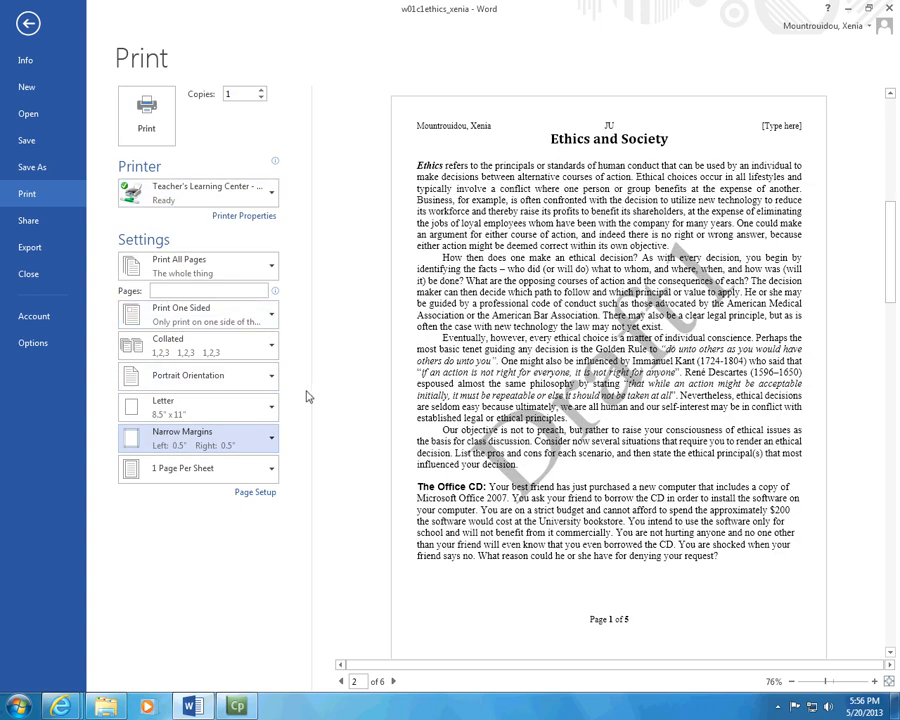
pyautogui.click(200, 438)
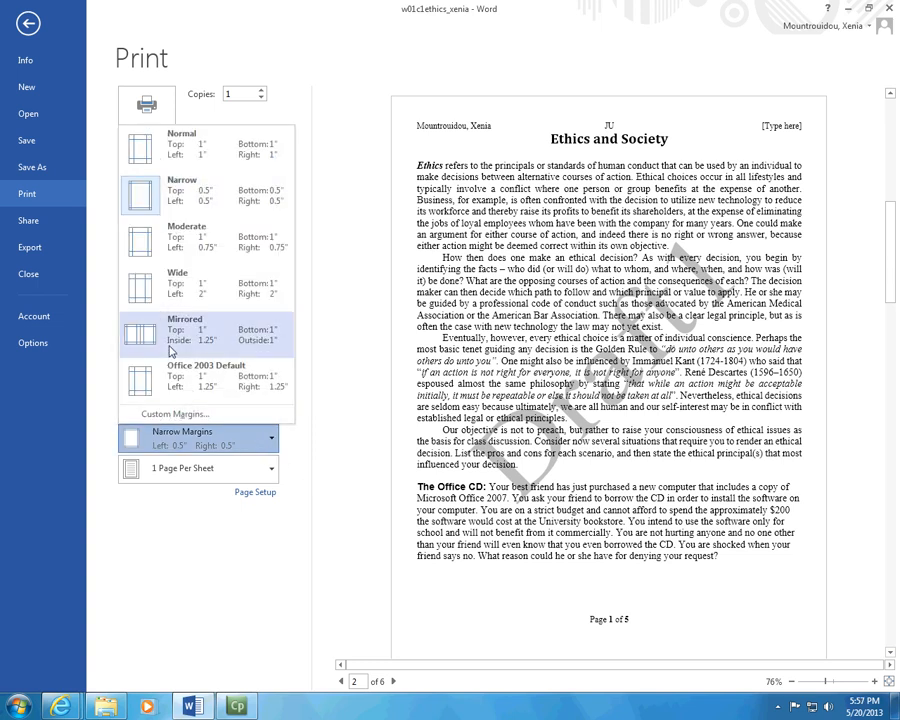
pyautogui.click(140, 158)
# Set the printout to 2 pages per sheet and accept the Page Setup settings as they are
pyautogui.click(183, 468)
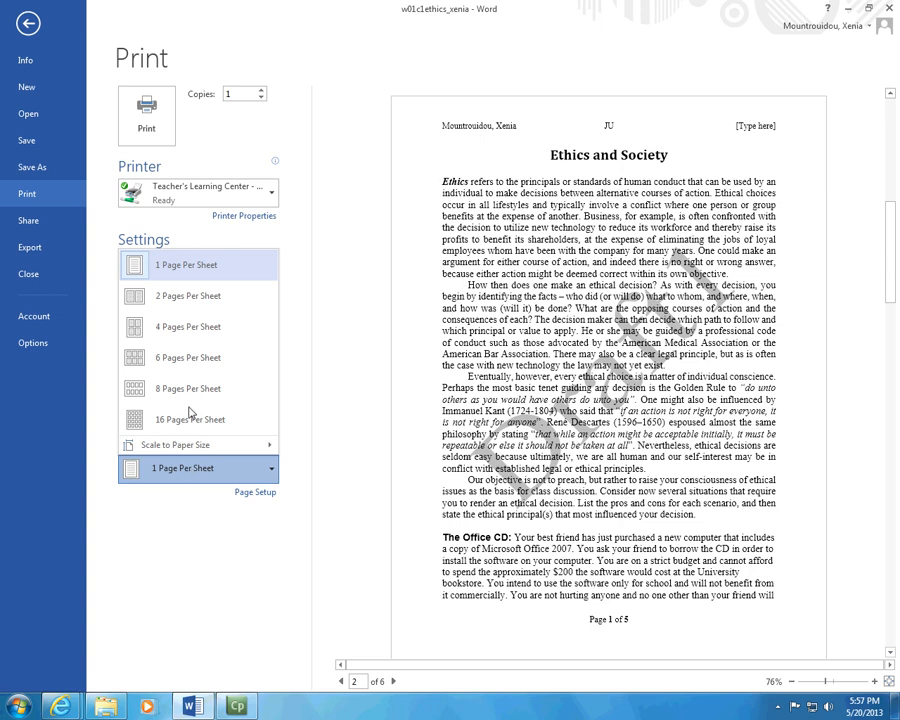
pyautogui.click(205, 305)
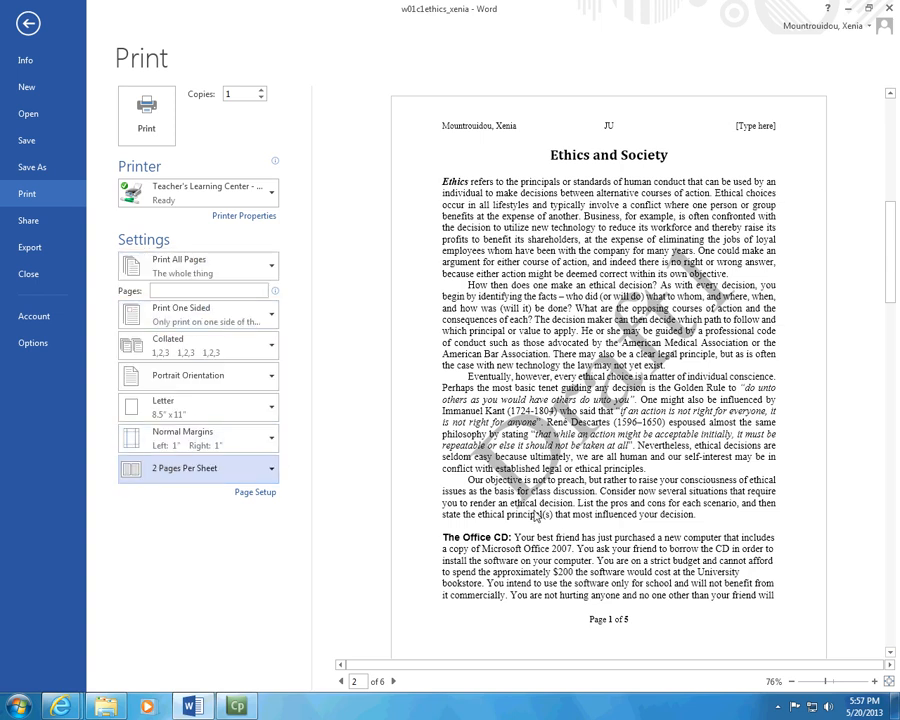
pyautogui.click(257, 493)
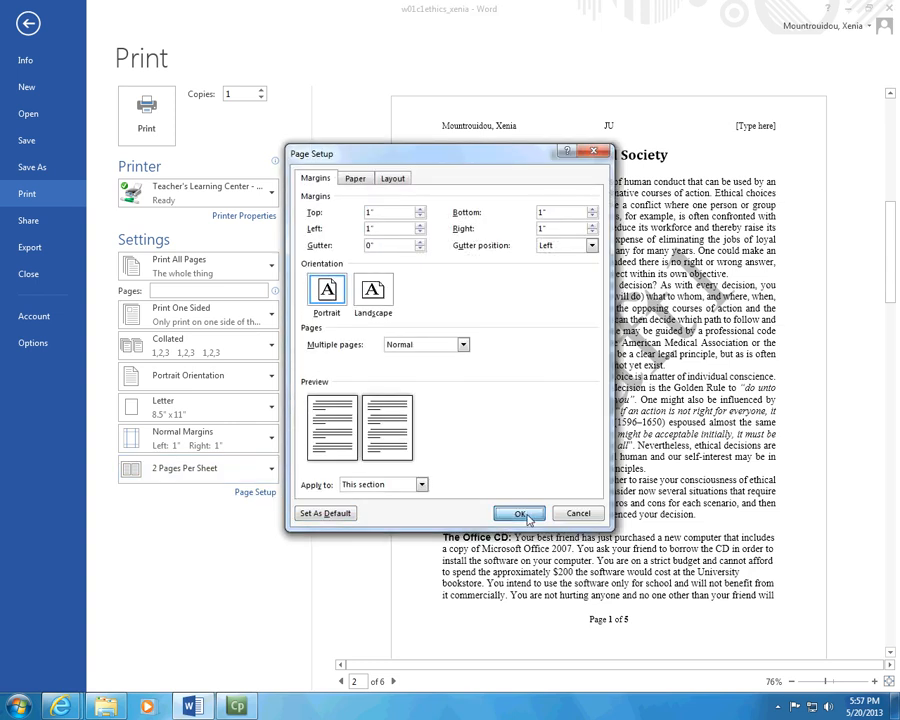
pyautogui.click(520, 514)
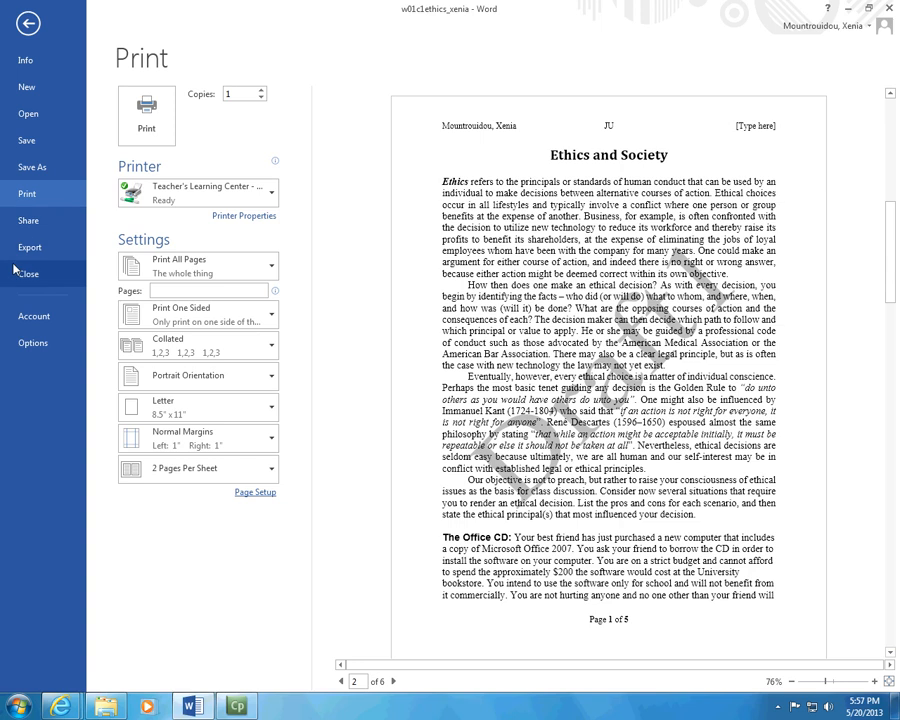
# Save the ethics document and check the account settings of the signed-in Office user
pyautogui.click(30, 148)
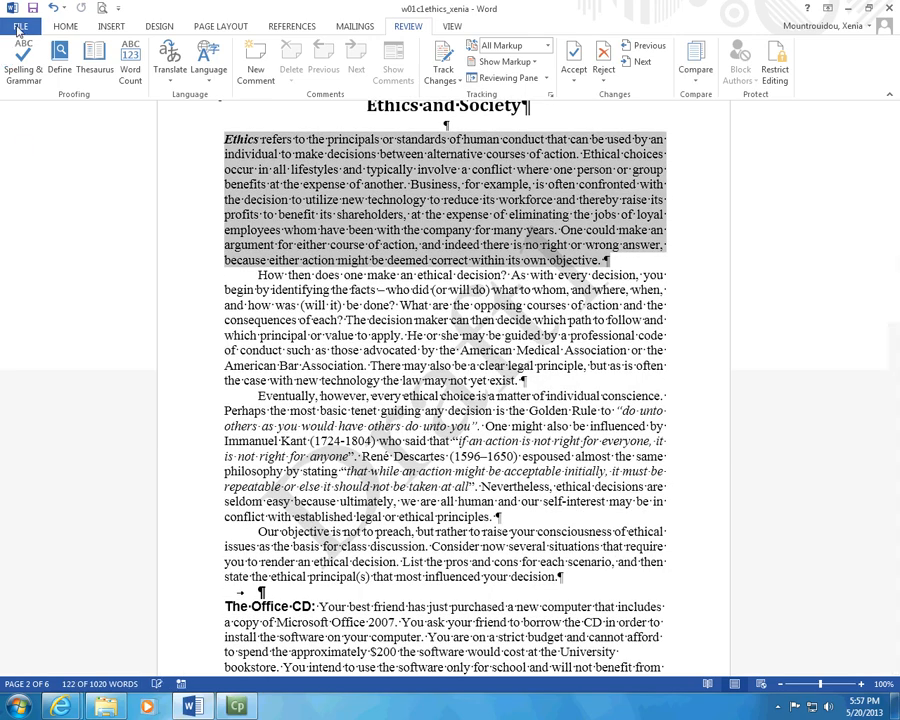
pyautogui.click(18, 28)
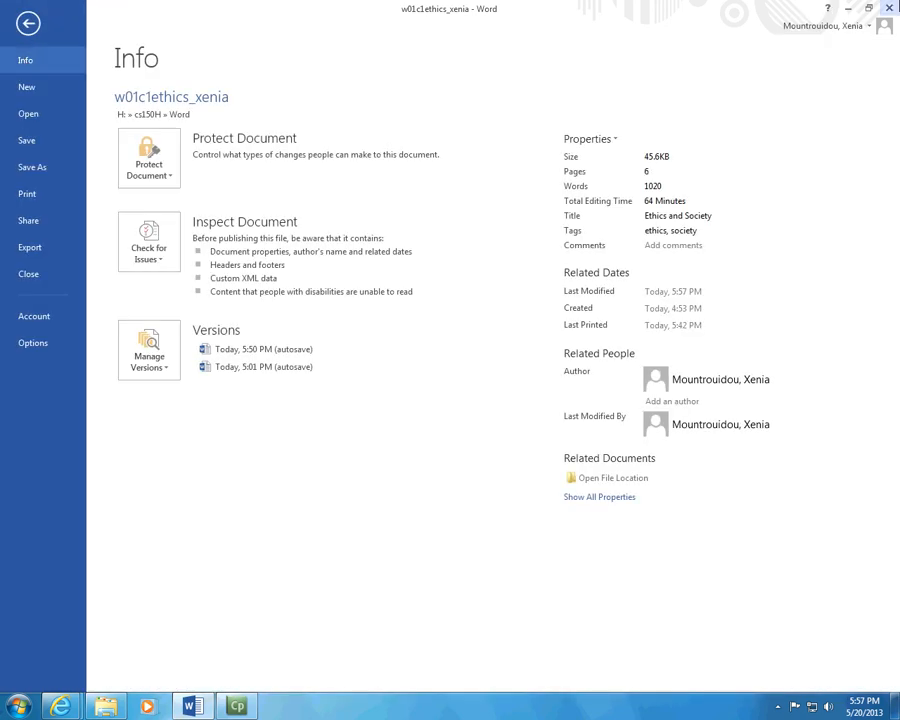
pyautogui.click(868, 26)
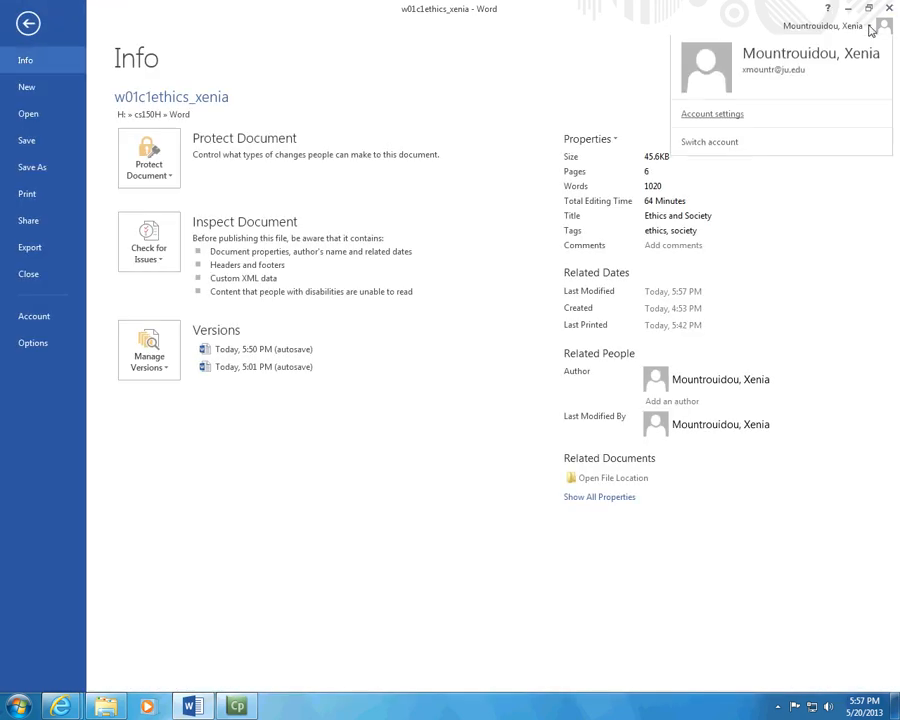
pyautogui.click(713, 117)
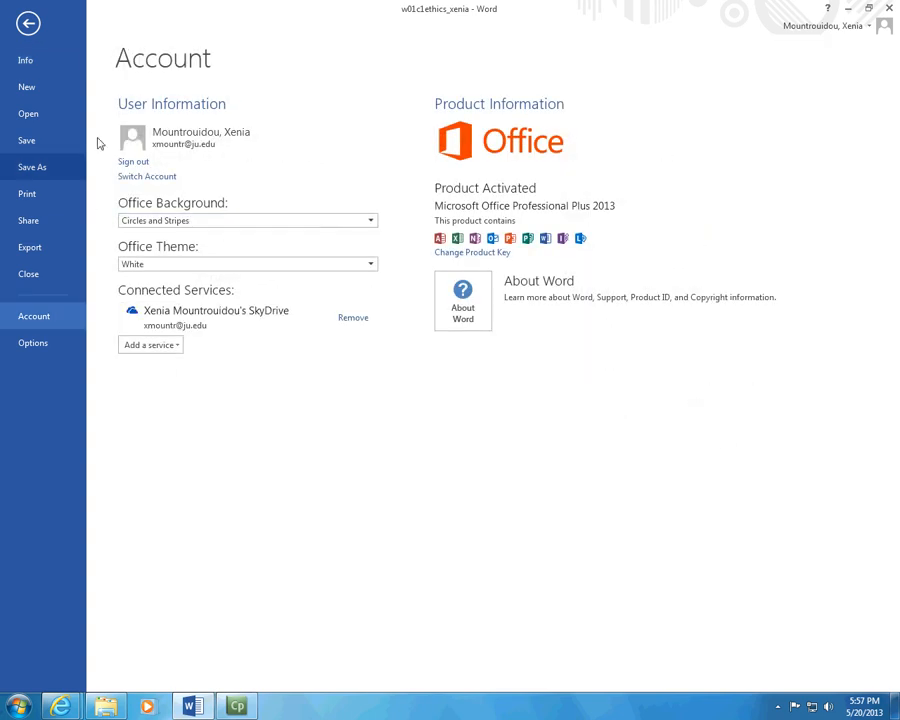
pyautogui.click(32, 141)
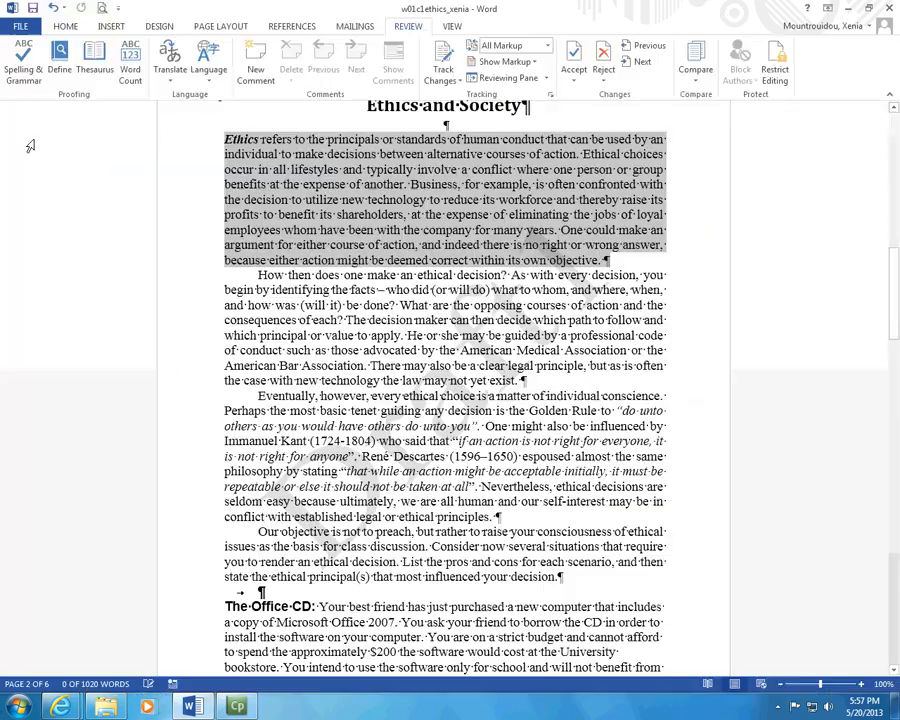
# Review SkyDrive and Other Web Locations as online places for saving a copy of the document, without saving one
pyautogui.click(14, 27)
pyautogui.click(12, 166)
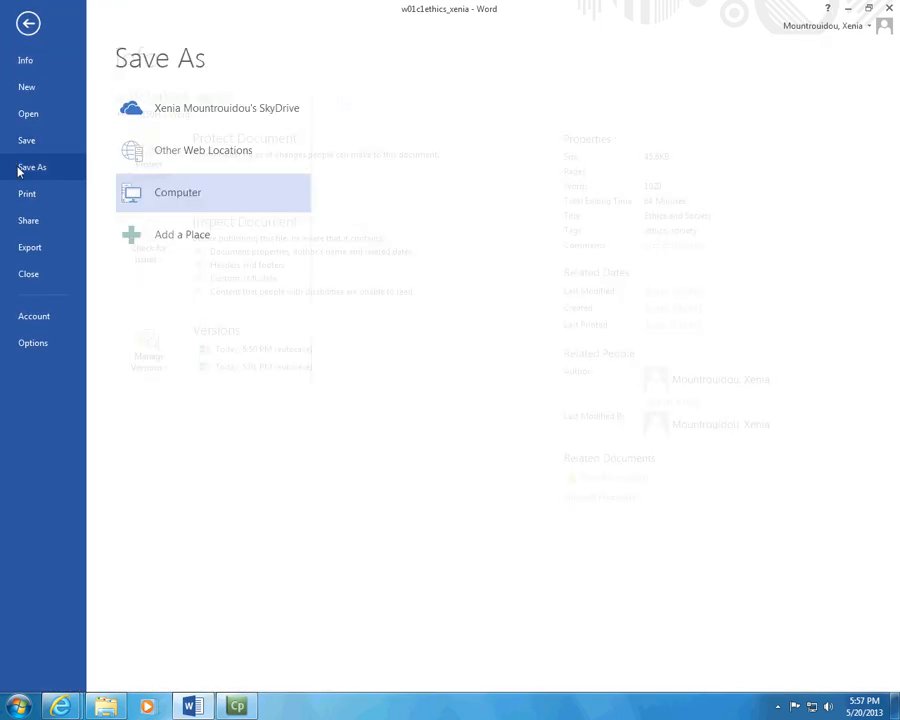
pyautogui.click(226, 113)
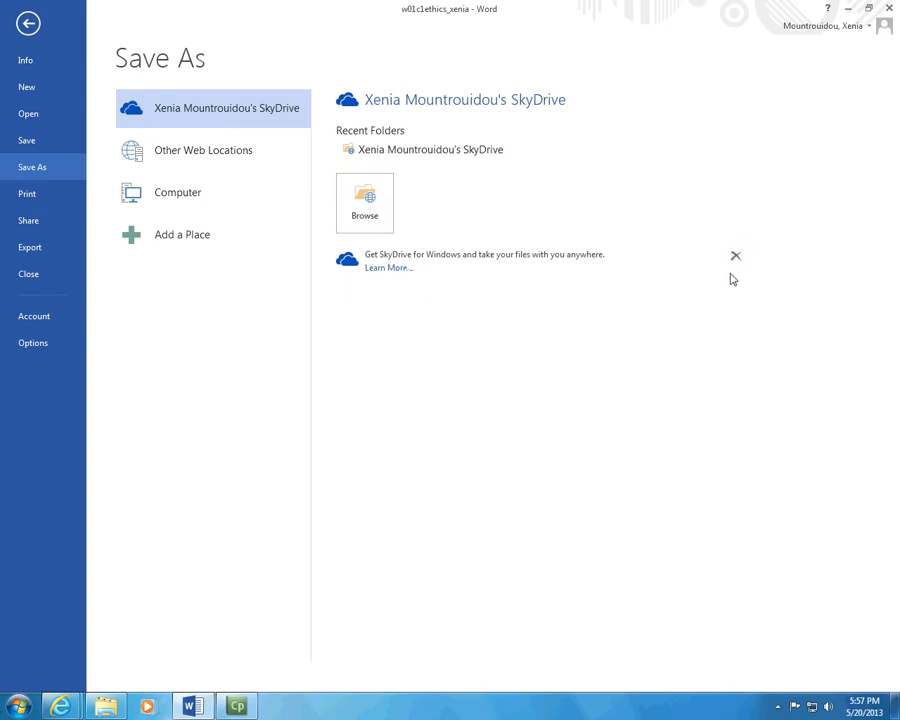
pyautogui.click(504, 152)
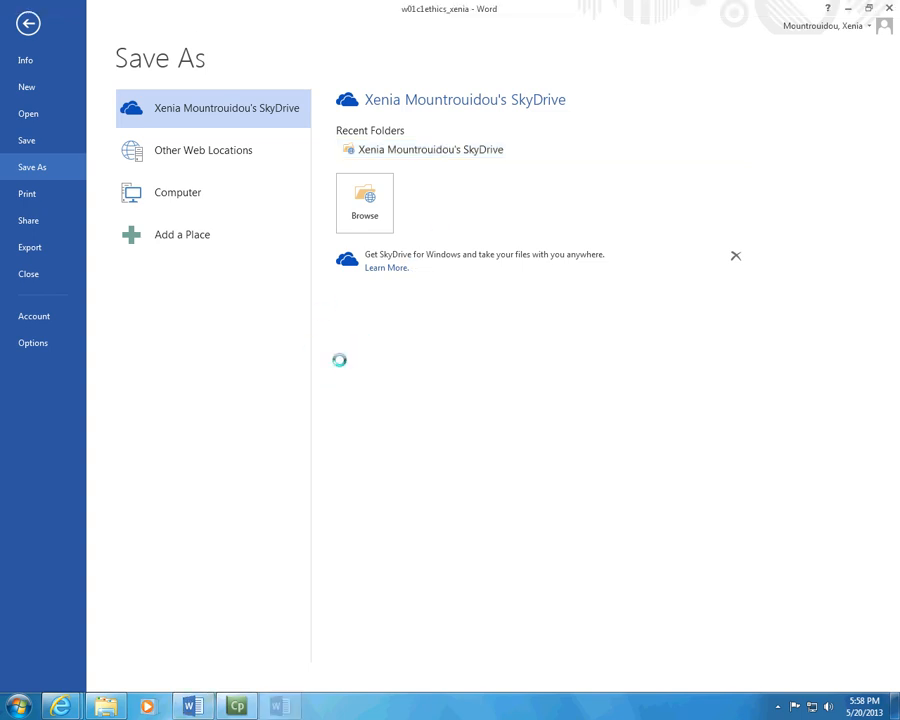
pyautogui.click(639, 378)
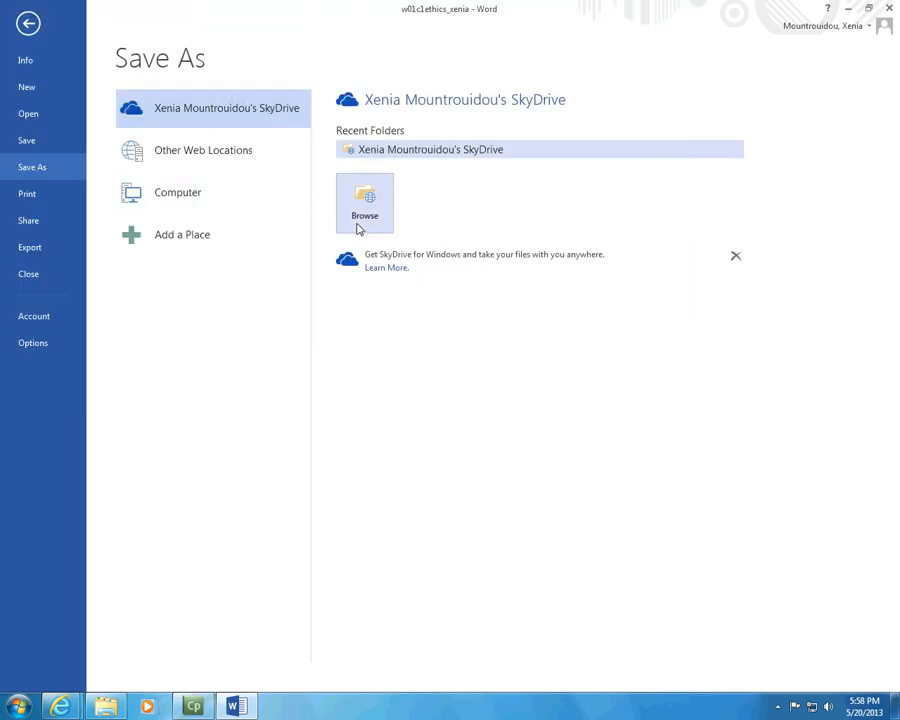
pyautogui.click(196, 165)
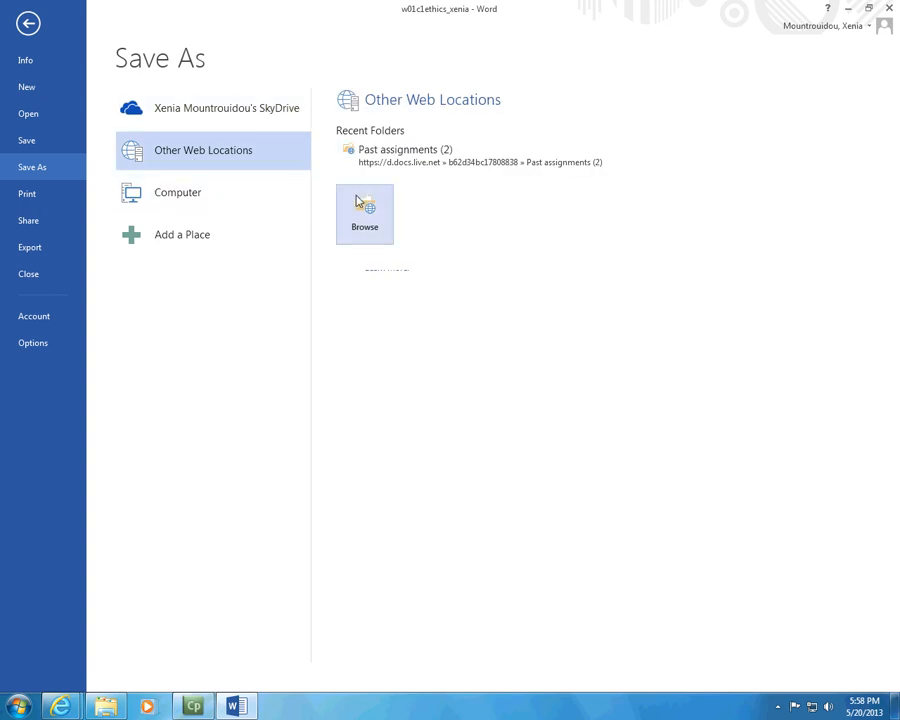
pyautogui.click(207, 120)
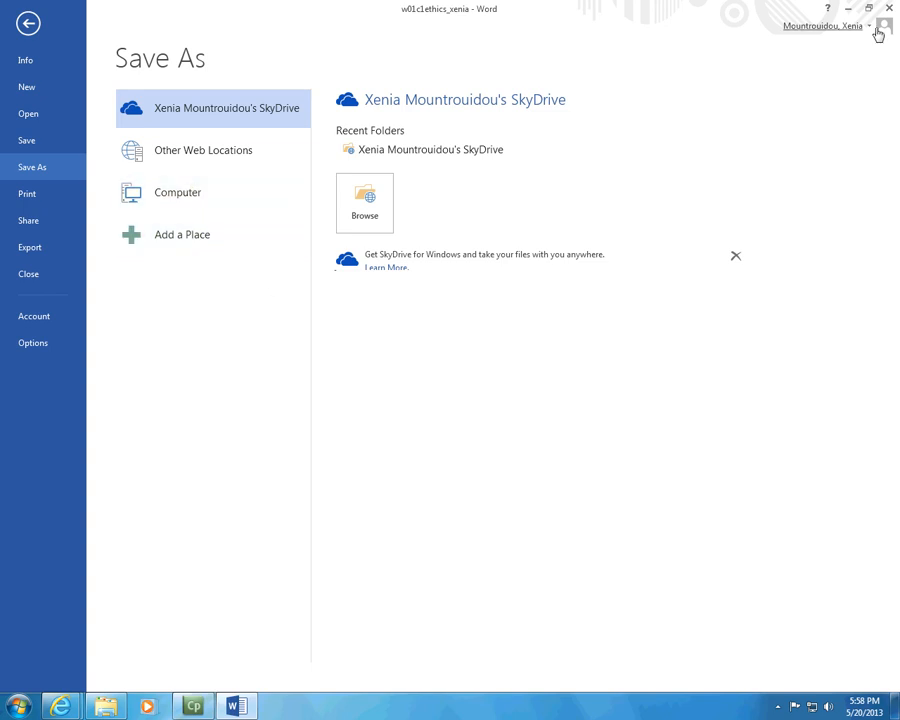
# View the sign-in form for switching to another Office account, and close it without signing in
pyautogui.click(858, 26)
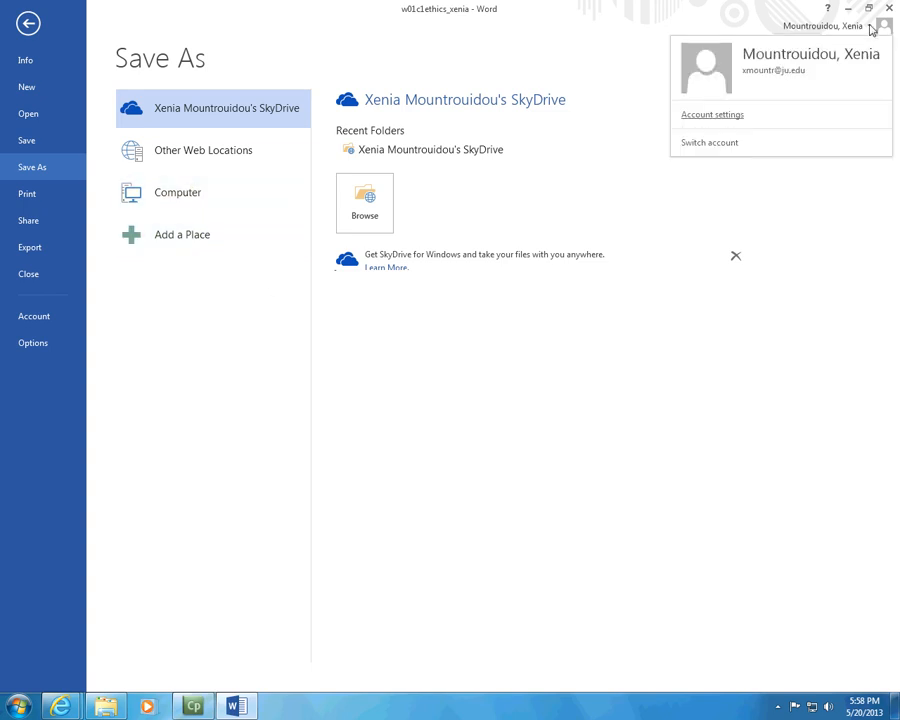
pyautogui.click(692, 145)
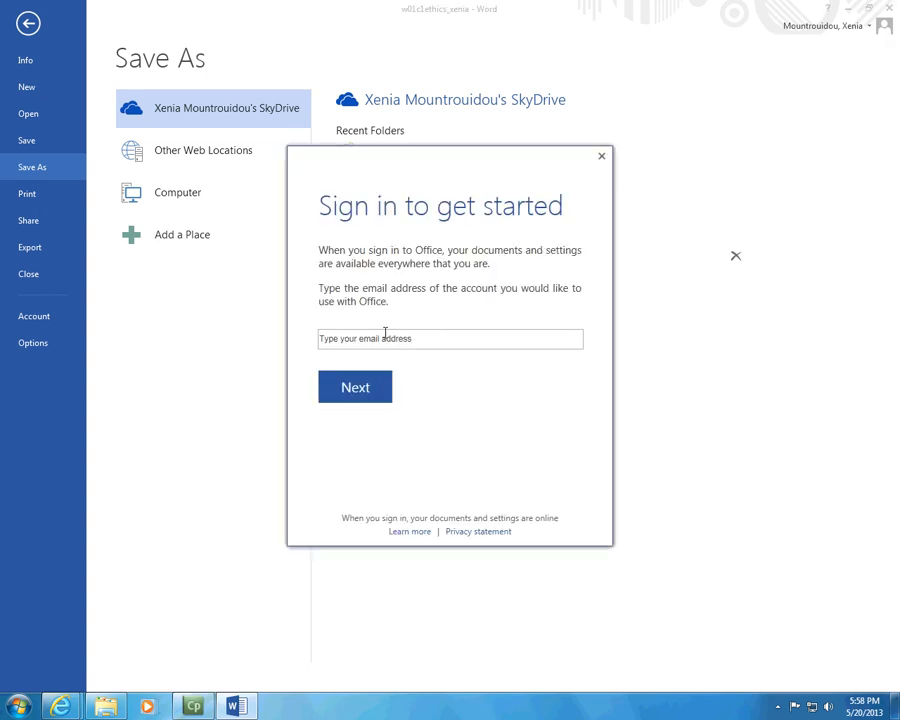
pyautogui.click(385, 333)
pyautogui.click(600, 157)
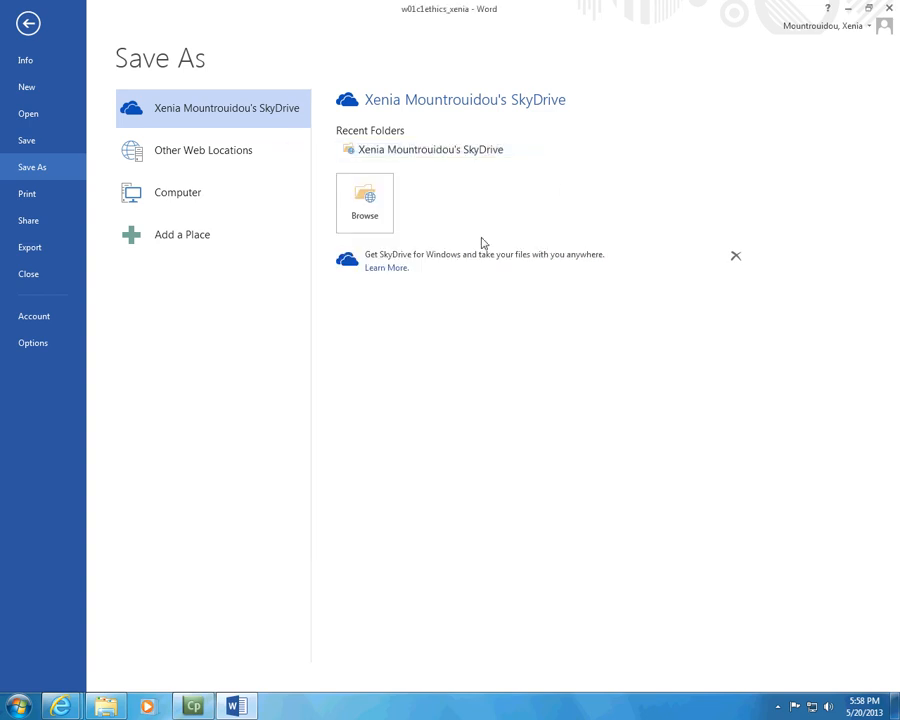